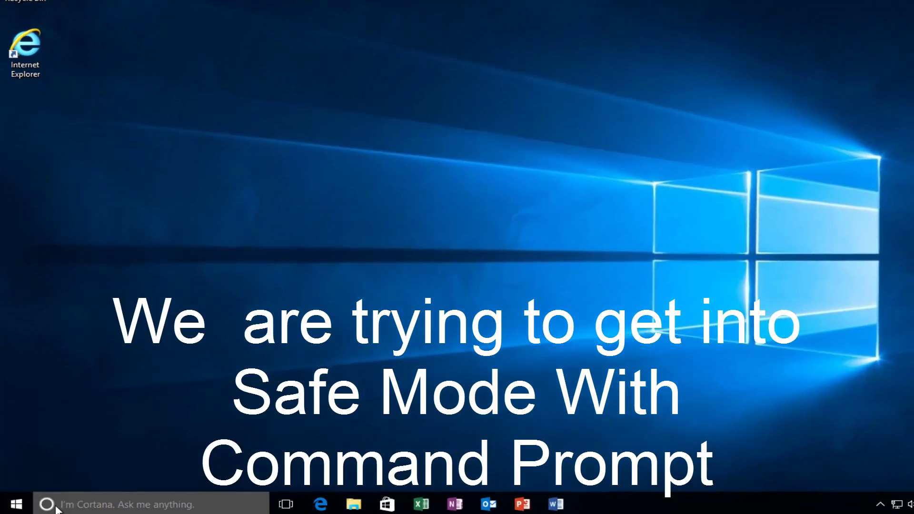
Restart the PC from the Start menu's Power options to reach recovery.
left_click(11, 506)
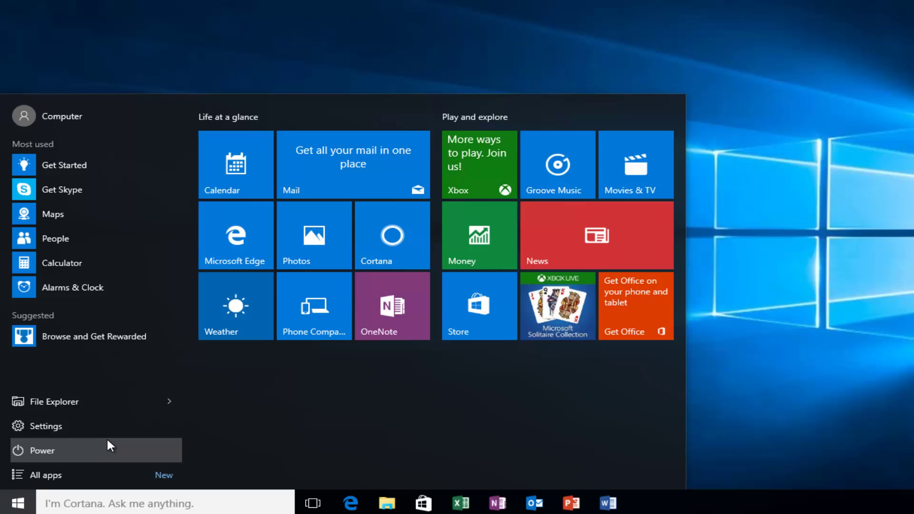
left_click(105, 438)
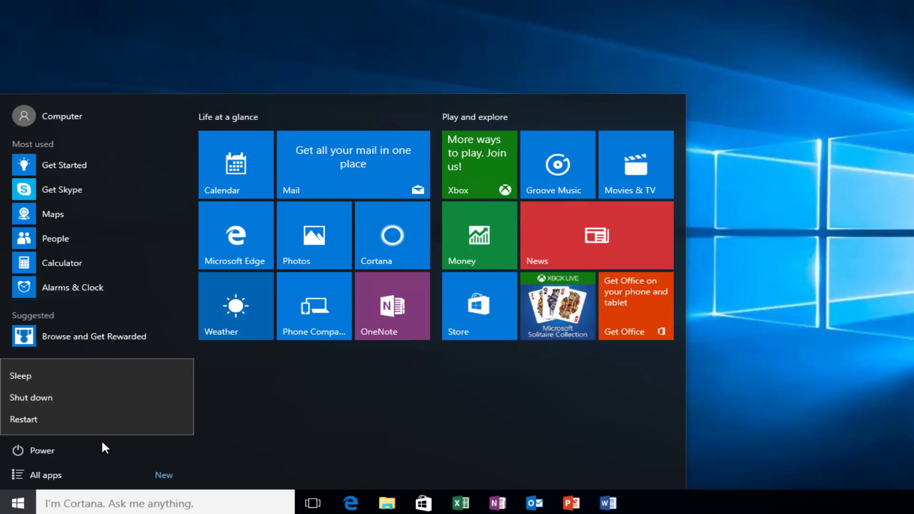
left_click(38, 418)
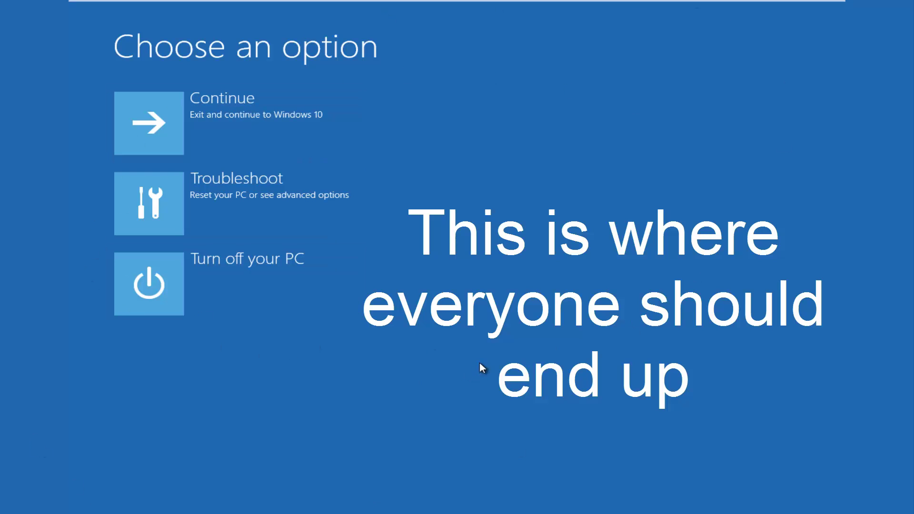
Launch Command Prompt via Troubleshoot > Advanced options.
left_click(158, 211)
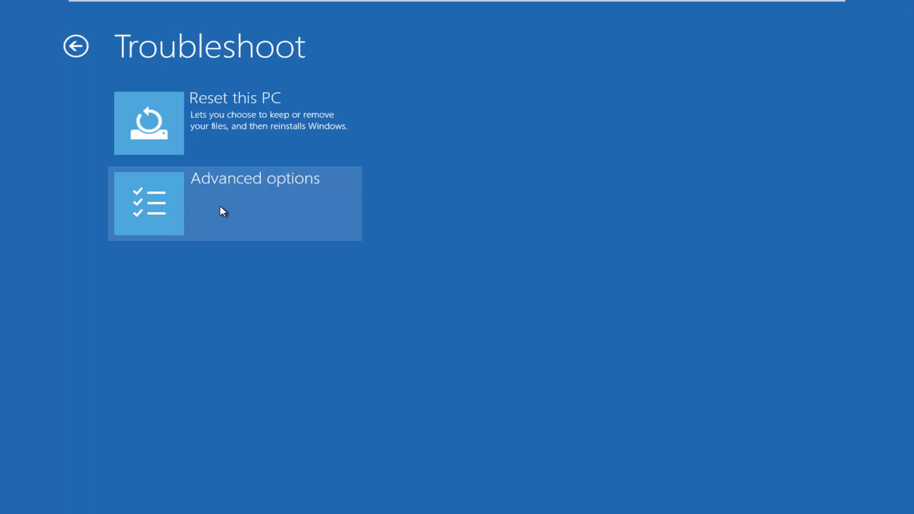
left_click(177, 208)
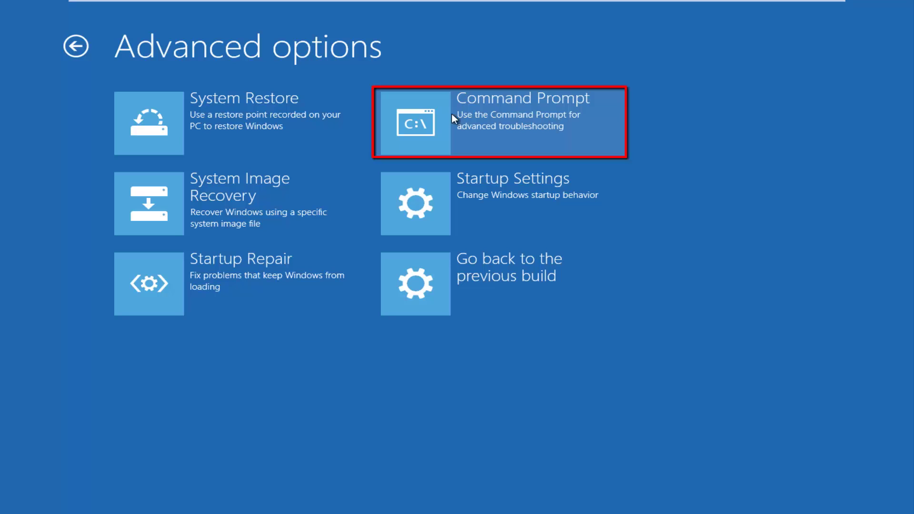
left_click(467, 124)
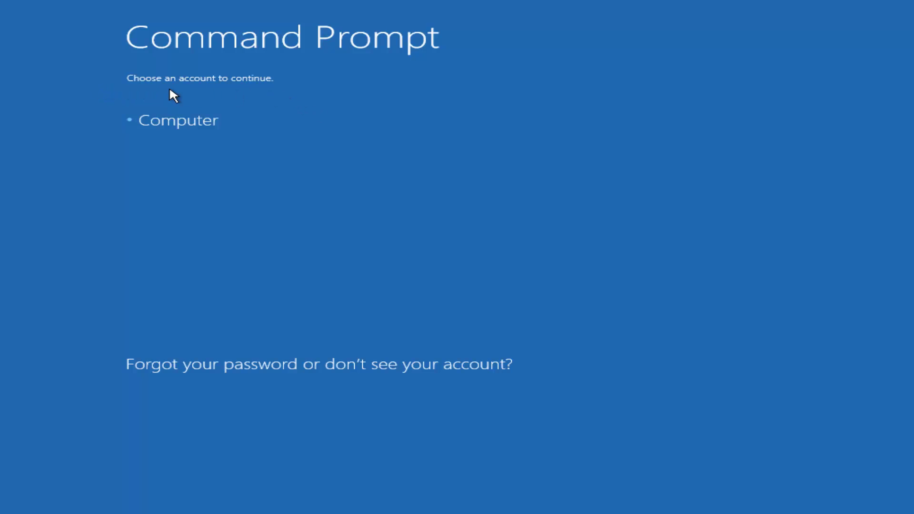
Sign in by selecting the account and entering its password.
left_click(170, 126)
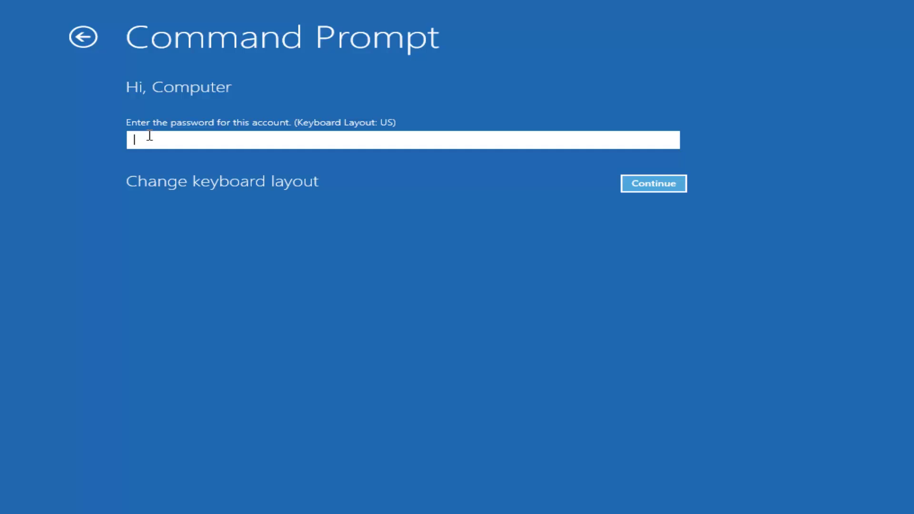
type("•••••••••")
key("Return")
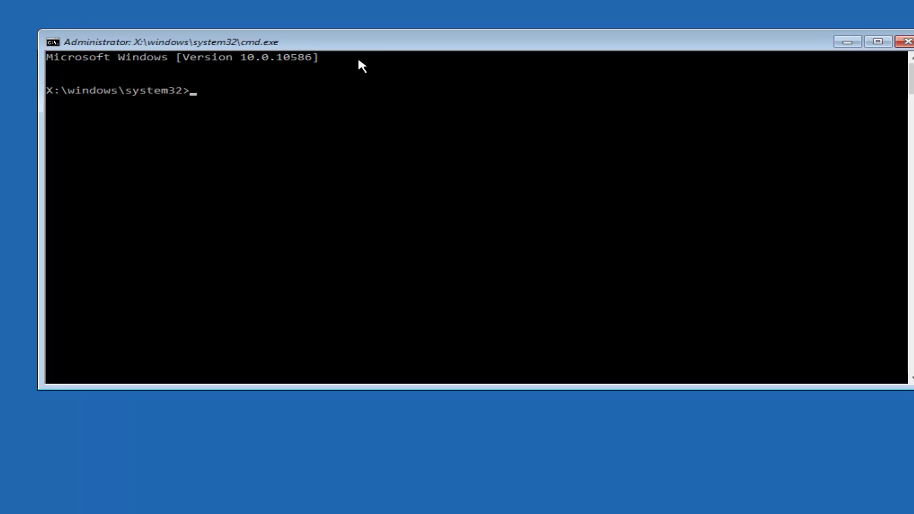
Run Bootrec /fixmbr to repair the master boot record.
left_click_drag(367, 41, 347, 48)
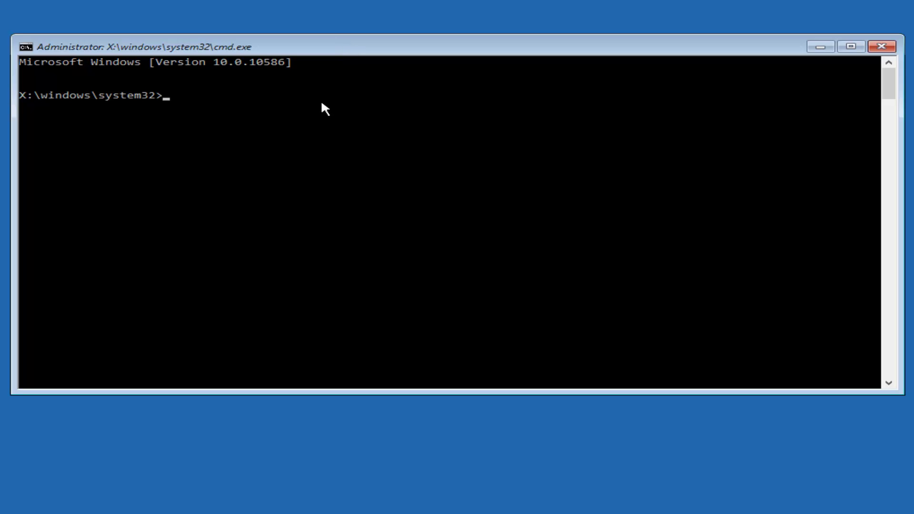
type("Bootrec /fixmbr")
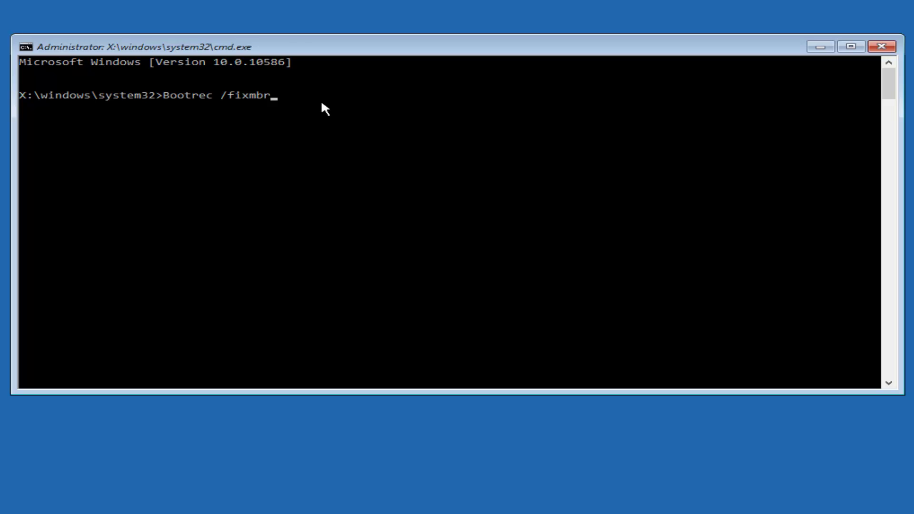
key("Return")
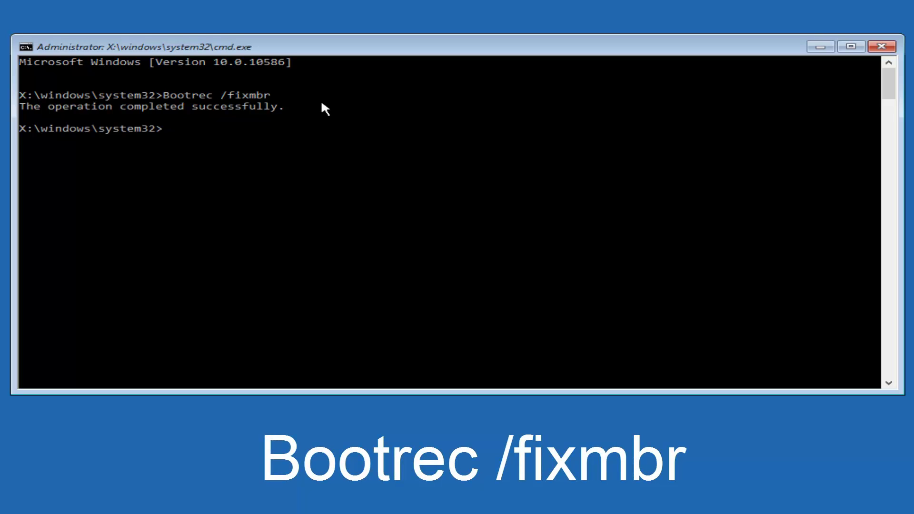
Run Bootrec /fixboot to repair the boot sector.
type("Bootrec /fixboot")
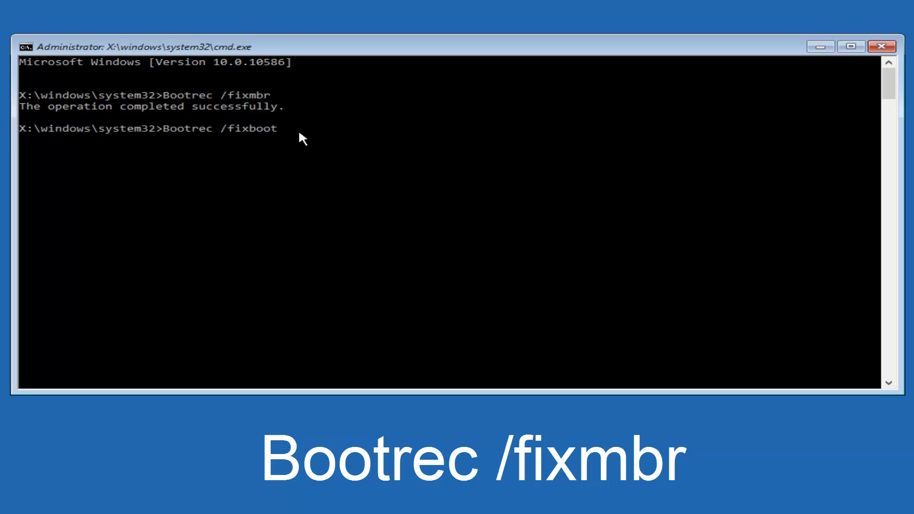
key("Return")
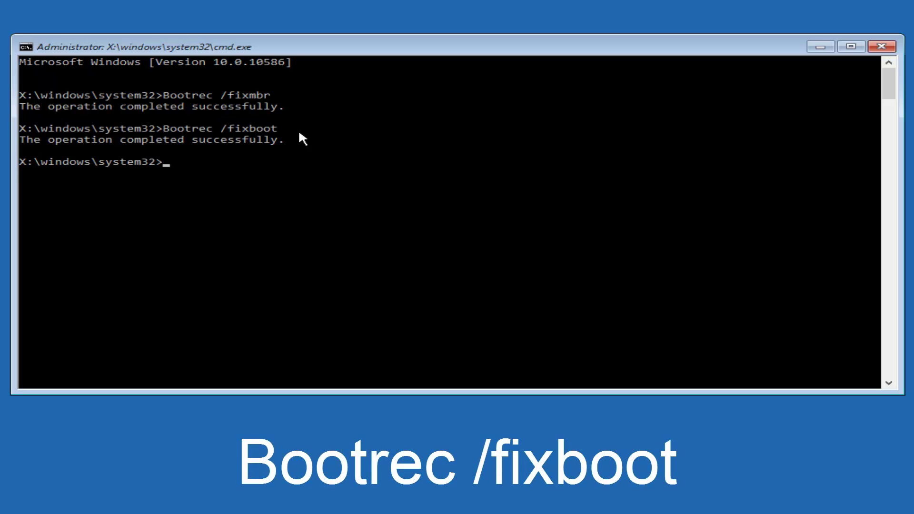
Run bcdedit /export c:\bcdbackup to save a copy of the BCD.
type("bcdedit")
type("/export")
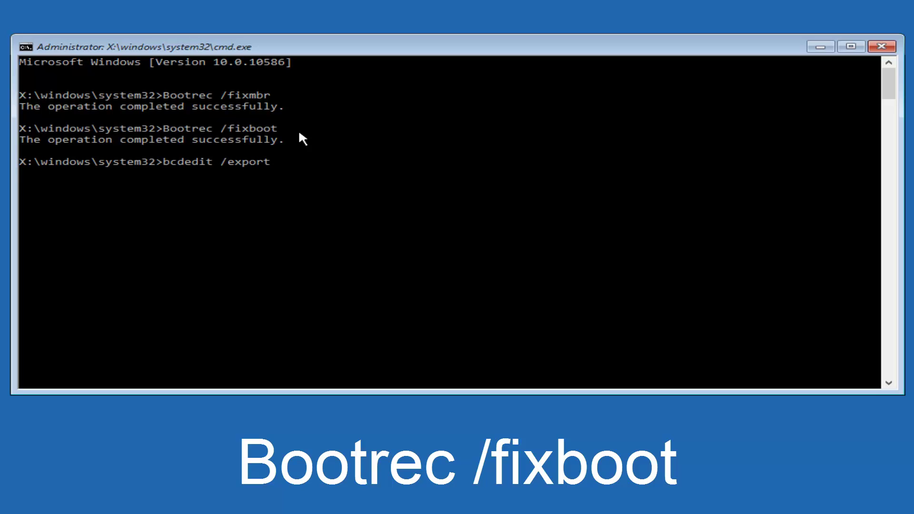
type(" c")
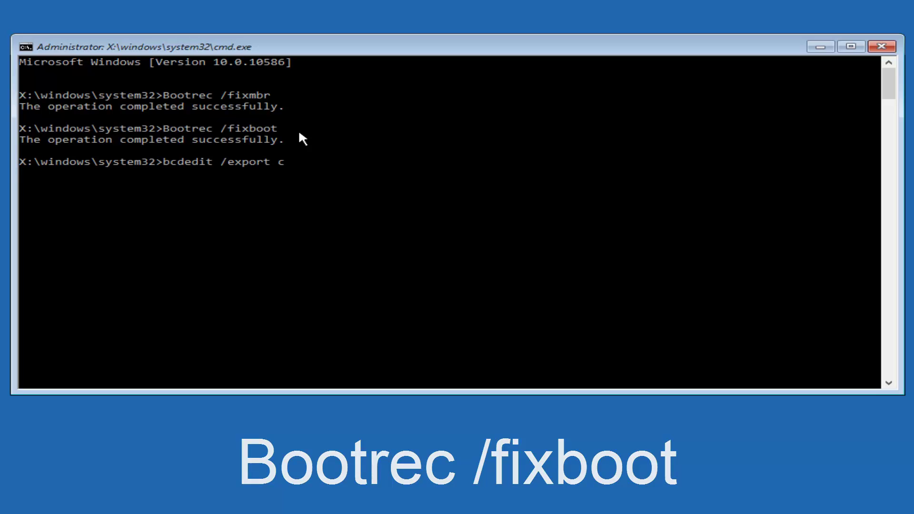
type(":")
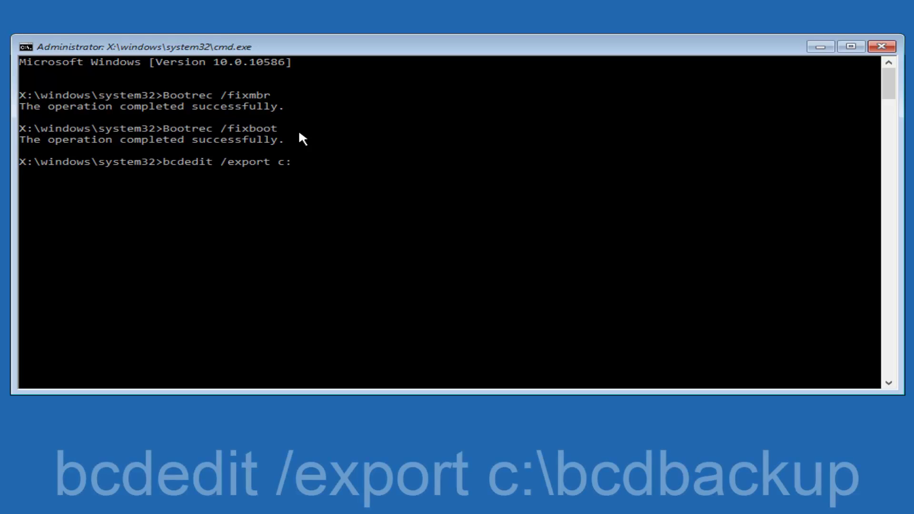
type("\\")
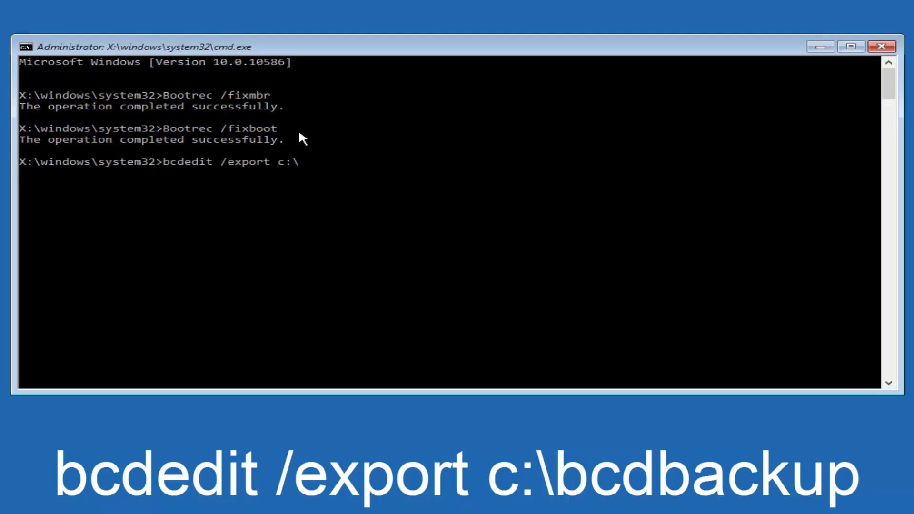
type("bcdbackup")
key("Return")
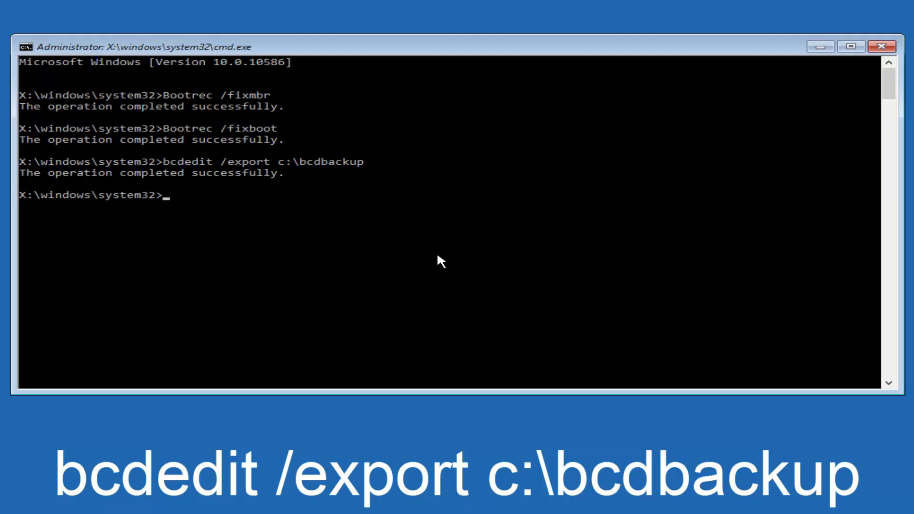
Run attrib c:\boot\bcd -h -r -s to clear the BCD file's attributes.
type("attrib c:\\")
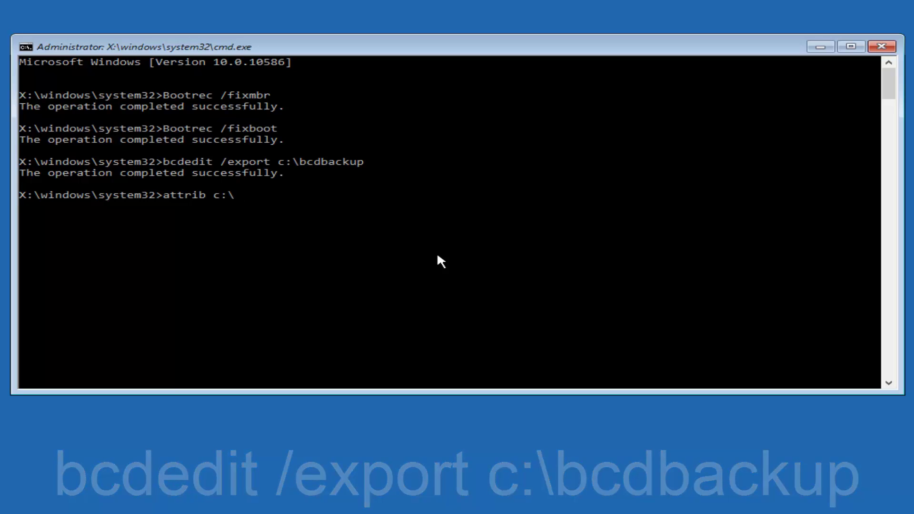
type("boot")
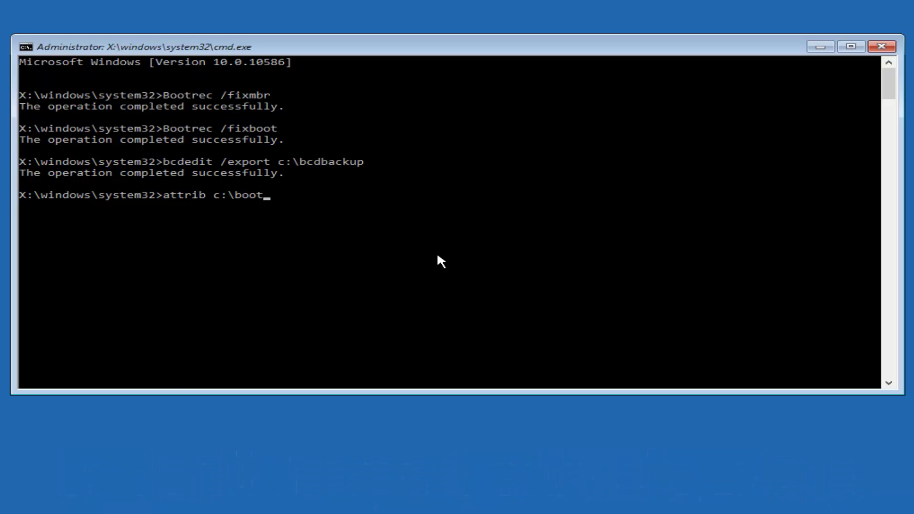
type("\\bcd -h -")
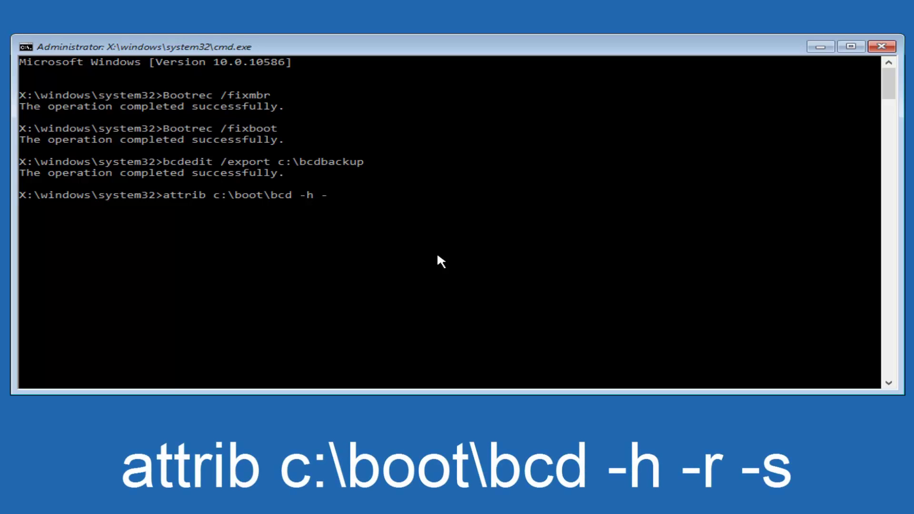
type("r -s")
key("Return")
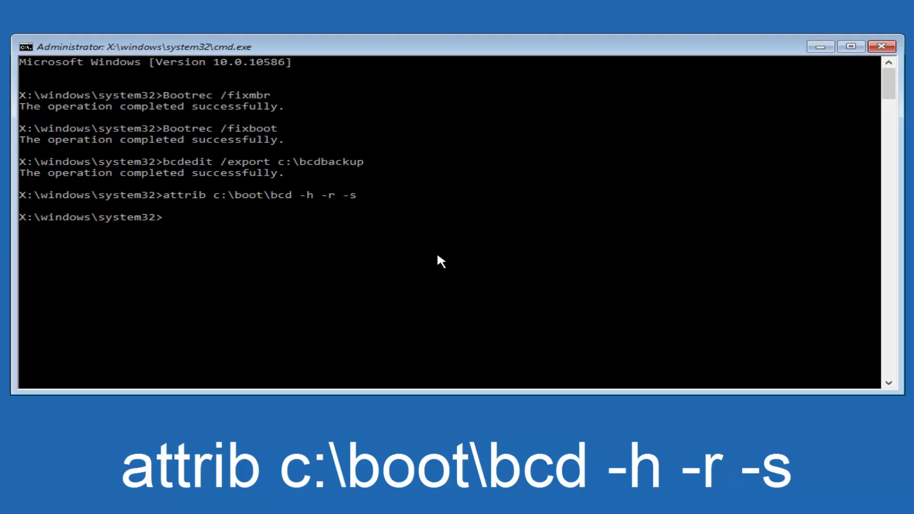
Run ren c:\boot\bcd bcd.old, correcting the mistyped new name.
type("ren c:\\boot\\bcd")
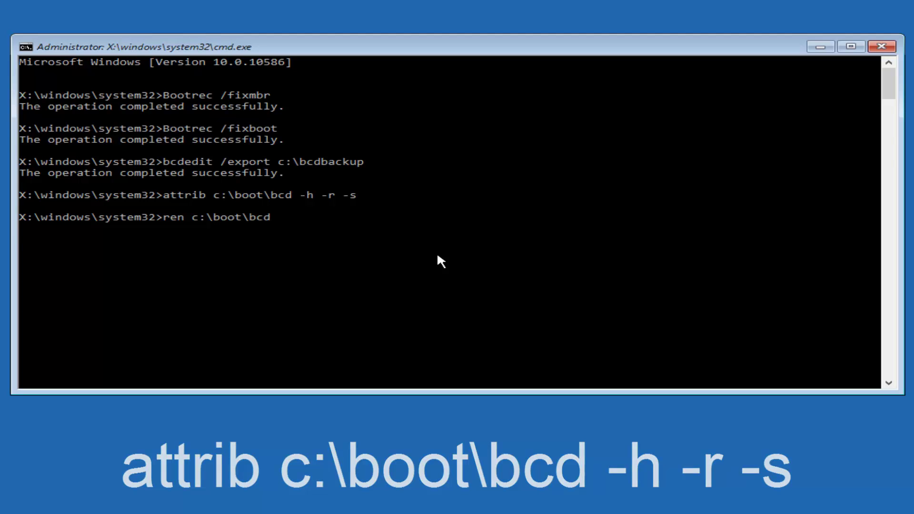
type(" bcd.")
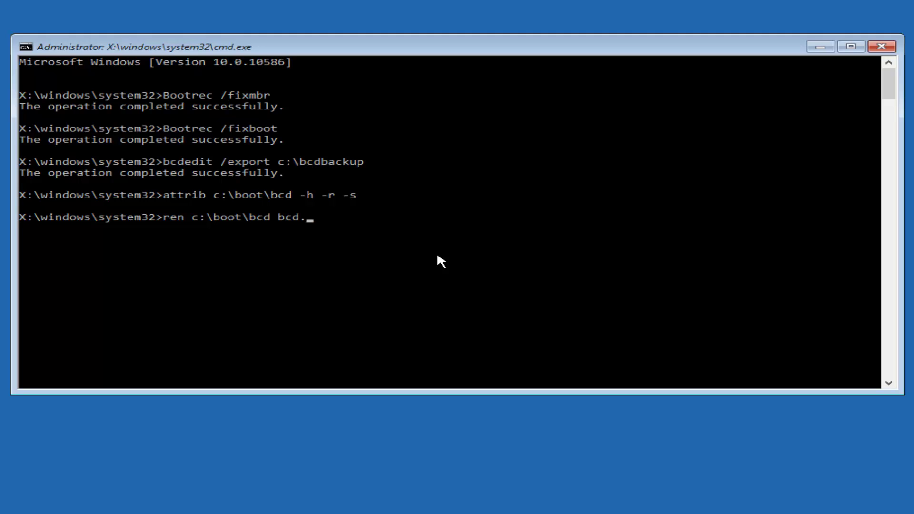
type("old")
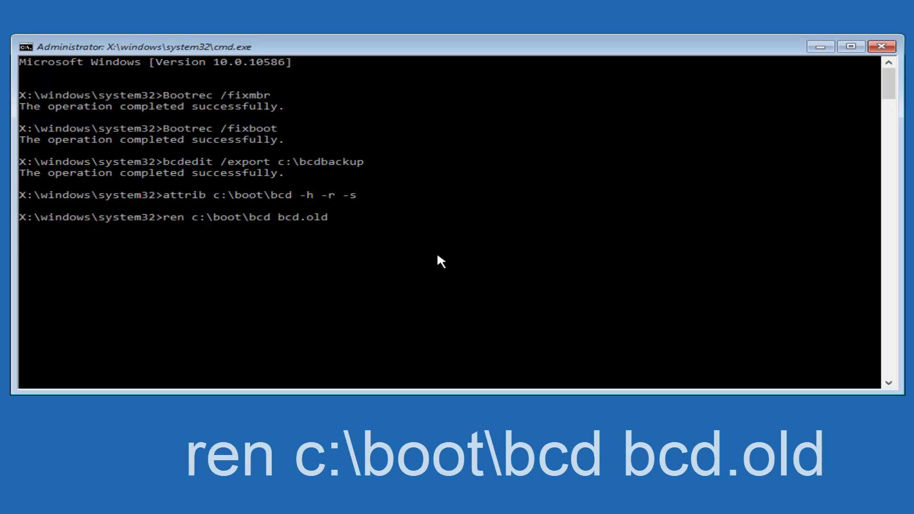
key("Return")
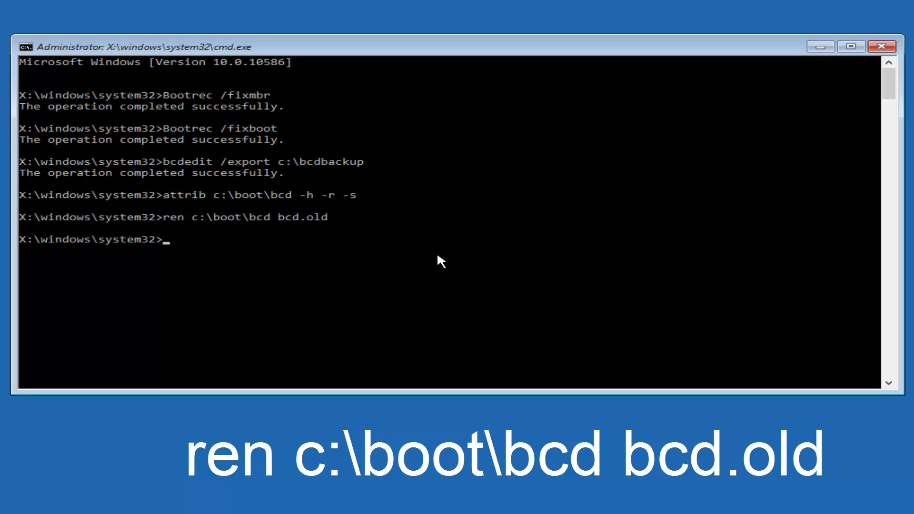
Run bootrec /rebuildbcd, answer Y to add C:\Windows, then exit Command Prompt.
type("bootrec /rebuildbcd")
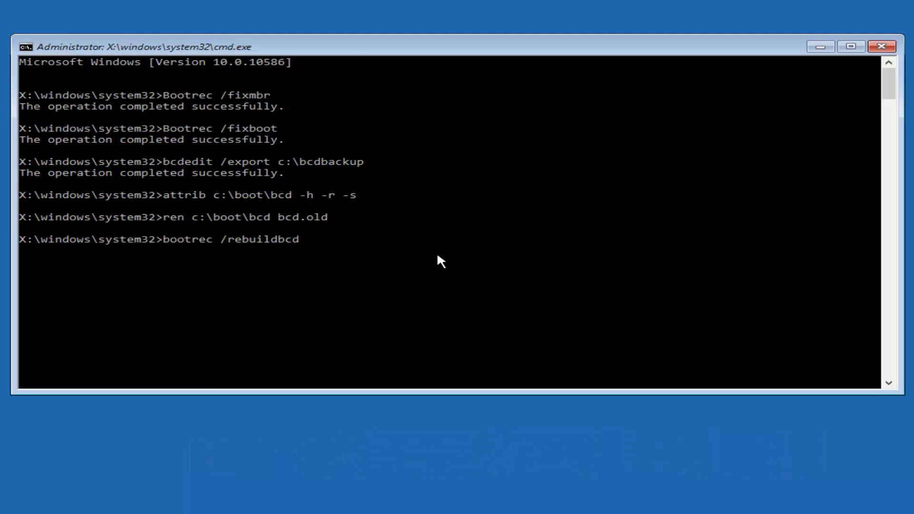
key("Return")
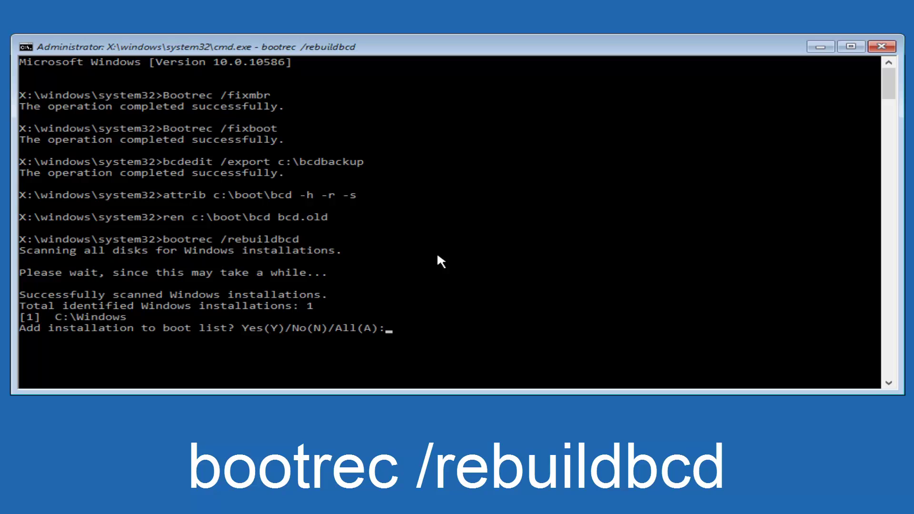
type("y")
key("BackSpace")
type("Y")
key("Return")
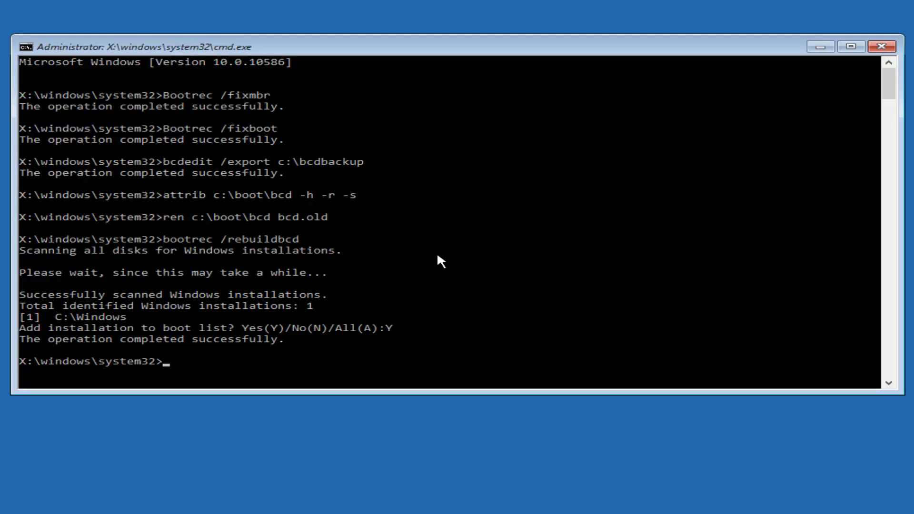
type("exit")
key("Return")
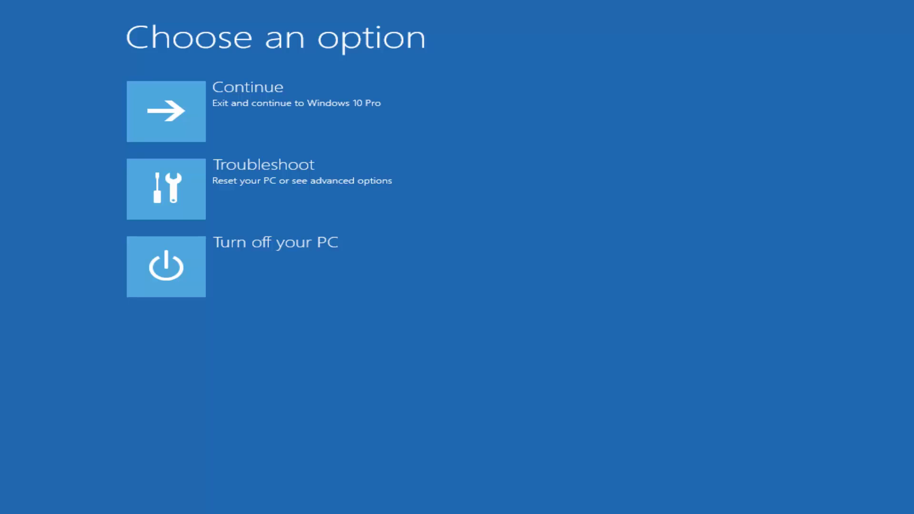
Choose Continue to exit recovery and boot into Windows 10 Pro.
left_click(249, 114)
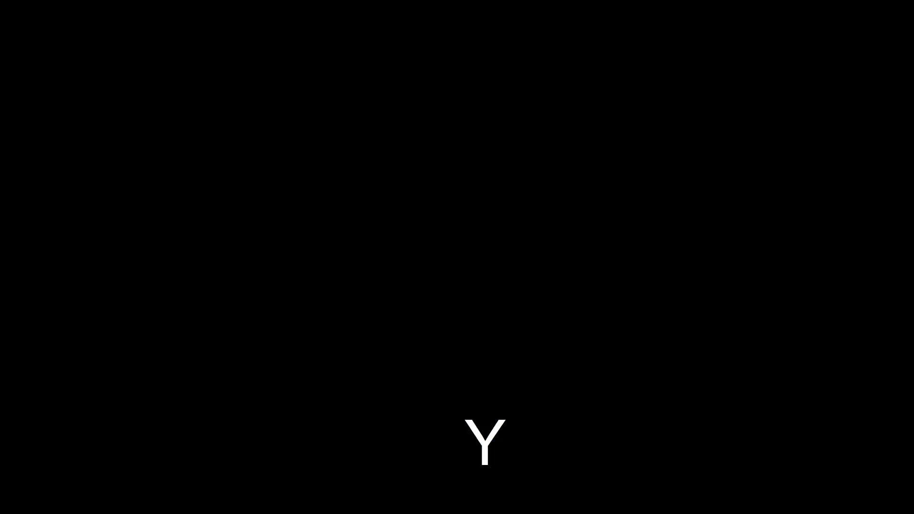